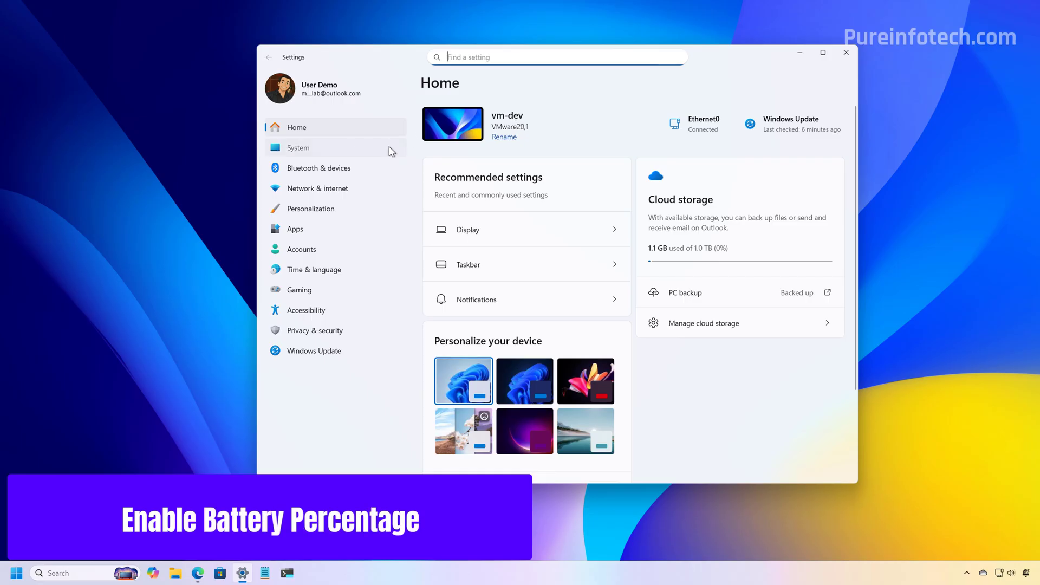
# Check on the System > About page that the OS build is 26220.6682
pyautogui.click(389, 147)
pyautogui.scroll(-10, 541, 263)
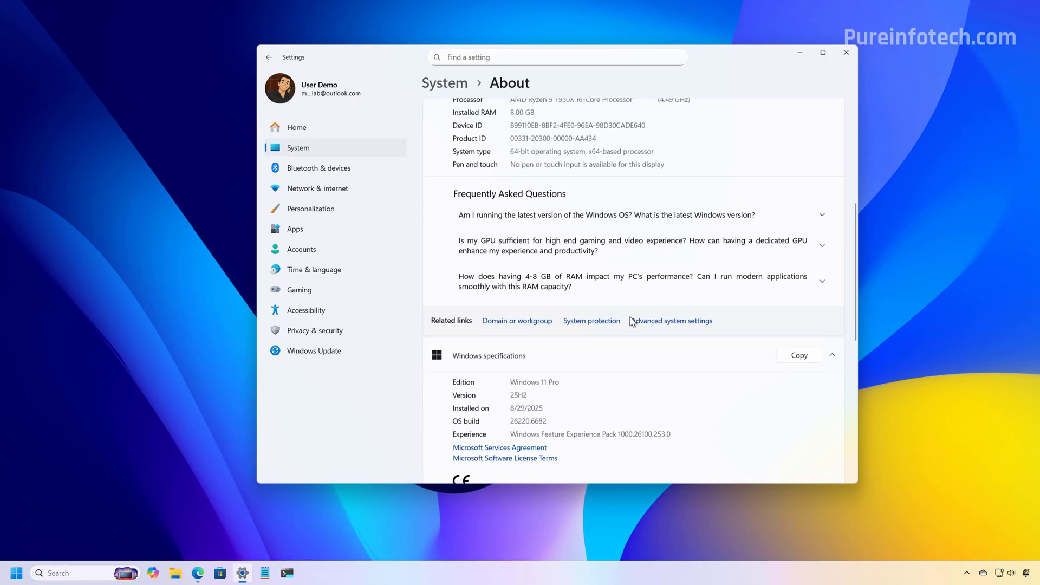
pyautogui.scroll(-5, 629, 320)
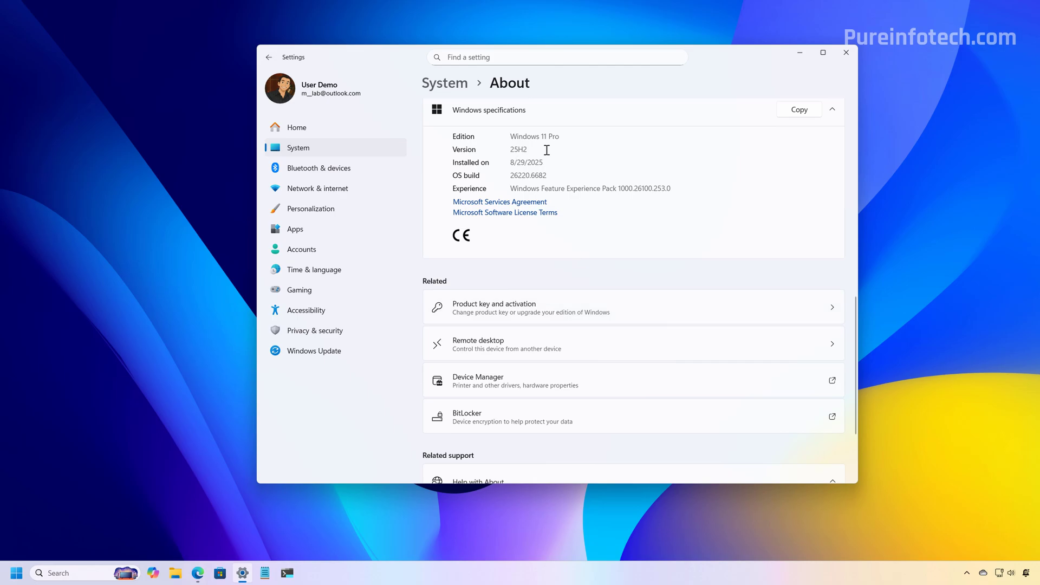
pyautogui.moveTo(549, 174); pyautogui.dragTo(510, 175)
# Confirm the Dev Channel in Windows Update's Windows Insider Program settings
pyautogui.click(340, 353)
pyautogui.click(557, 344)
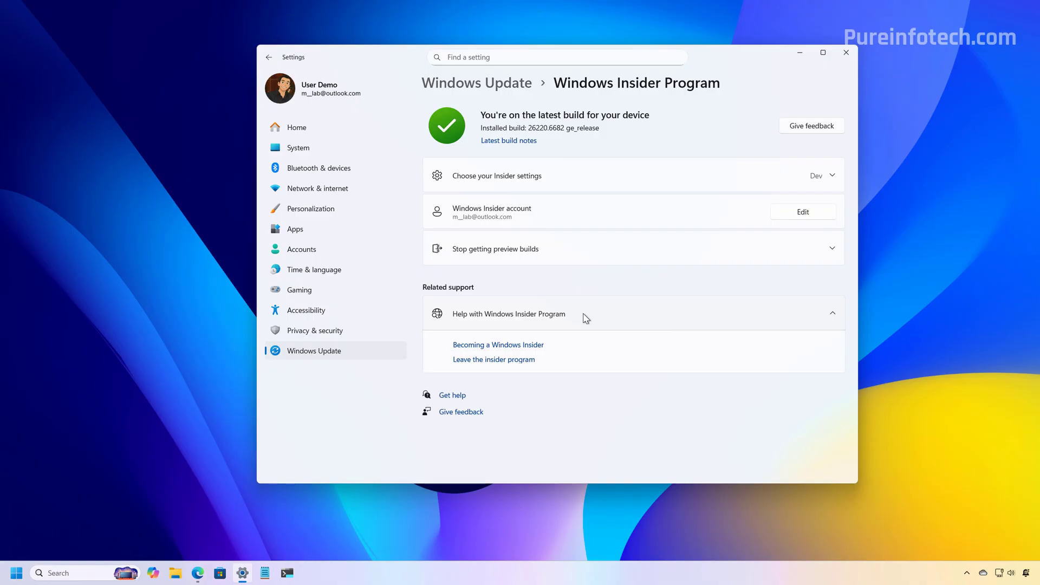
pyautogui.click(677, 174)
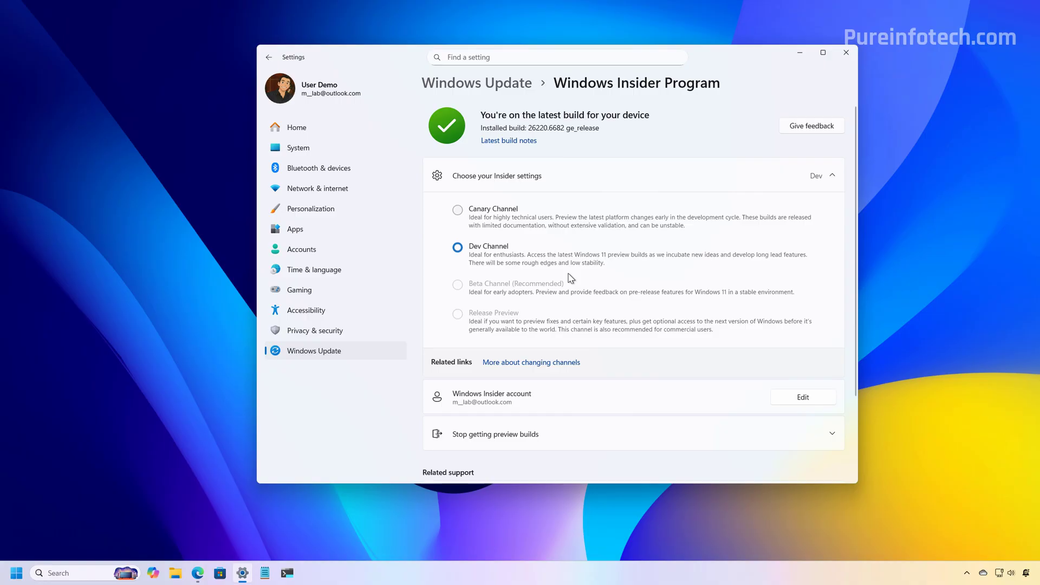
# Download ViVeTool-v0.3.4-IntelAmd.zip from the ViVe GitHub releases page in Edge, saving it to Downloads
pyautogui.click(799, 53)
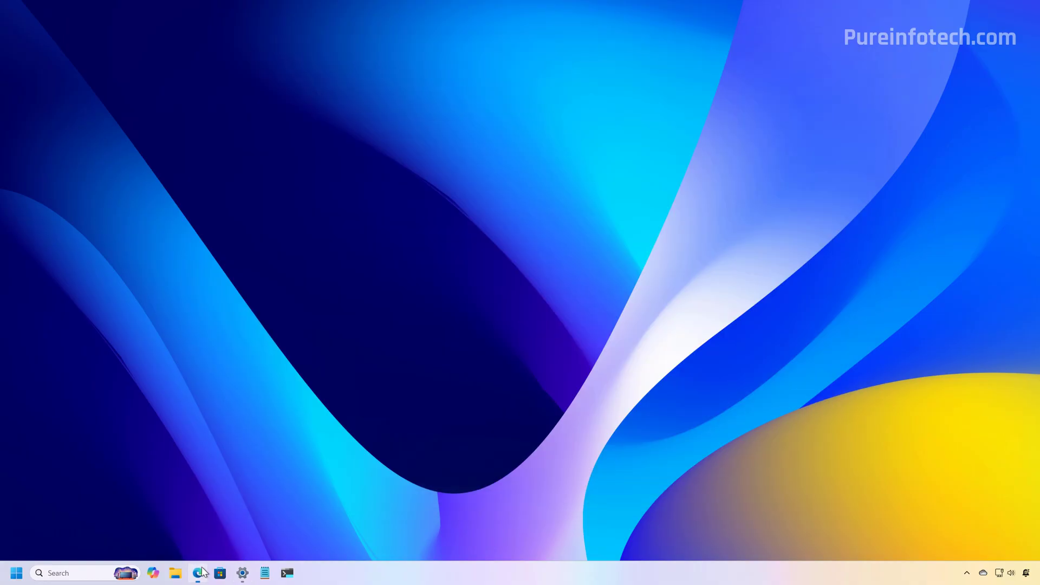
pyautogui.click(201, 569)
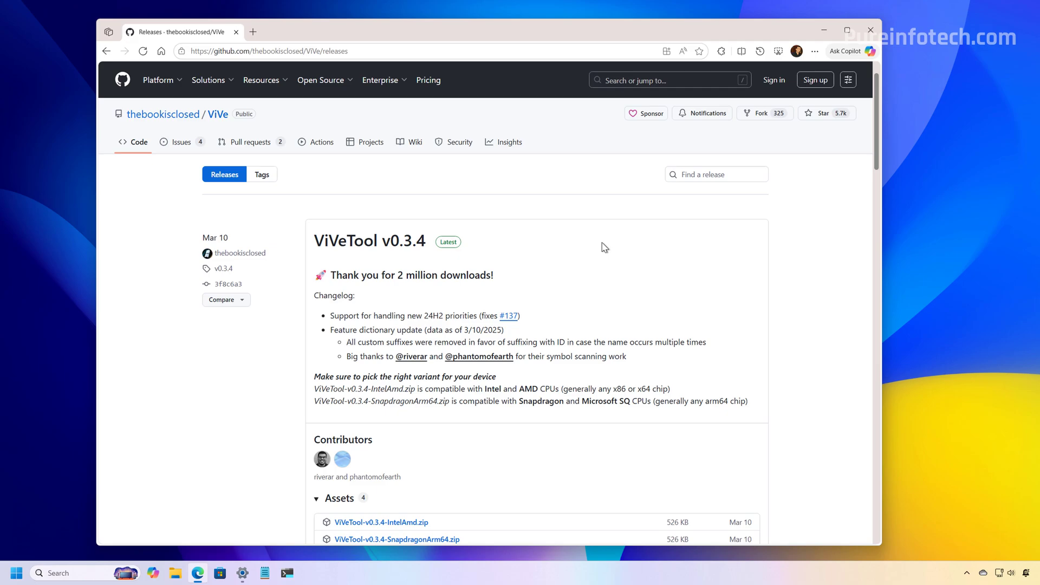
pyautogui.scroll(-3, 605, 248)
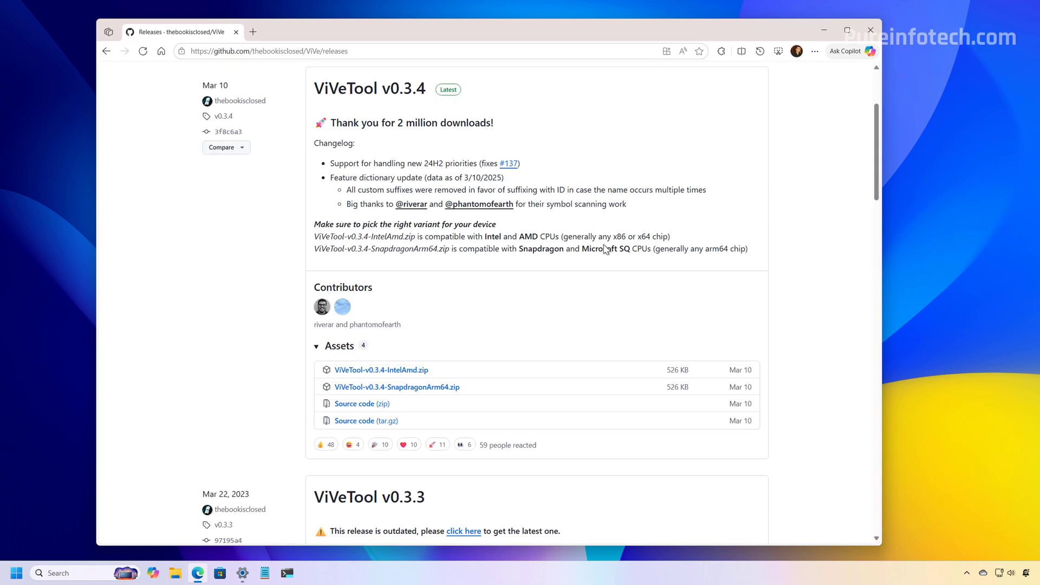
pyautogui.click(413, 374)
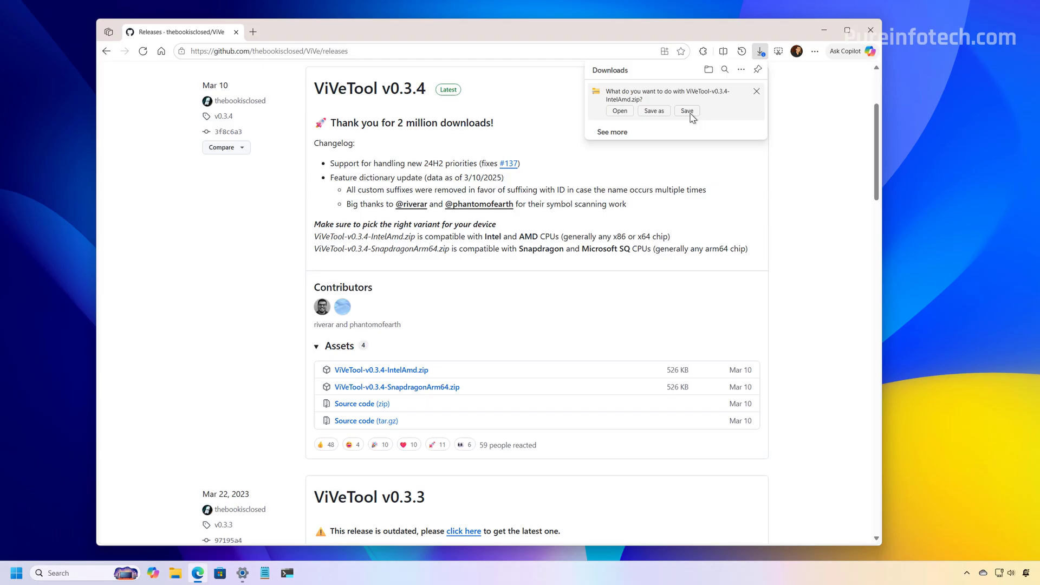
pyautogui.click(687, 111)
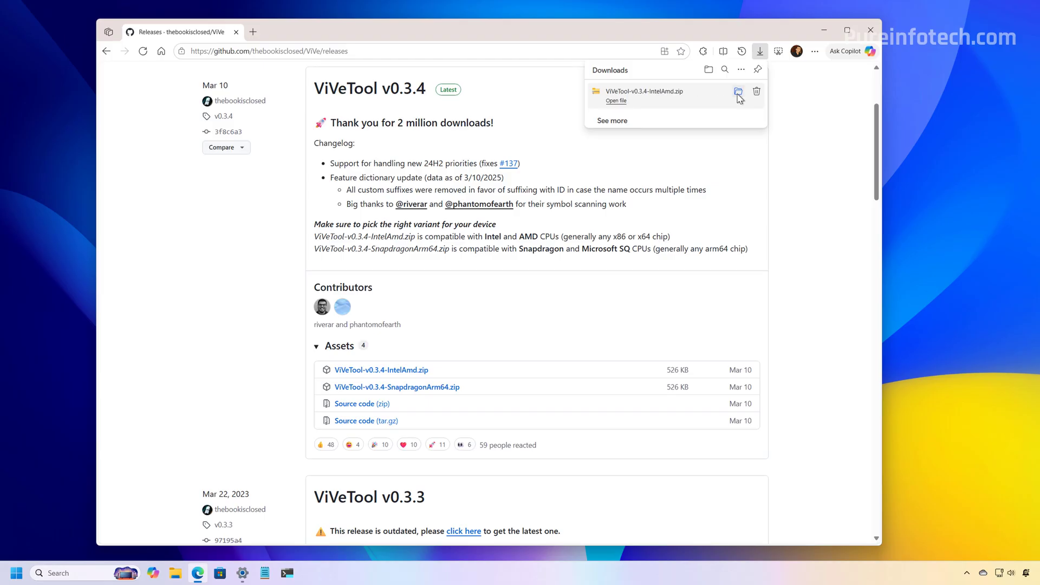
# Extract the ViVeTool zip into the suggested ViVeTool-v0.3.4-IntelAmd folder
pyautogui.click(738, 92)
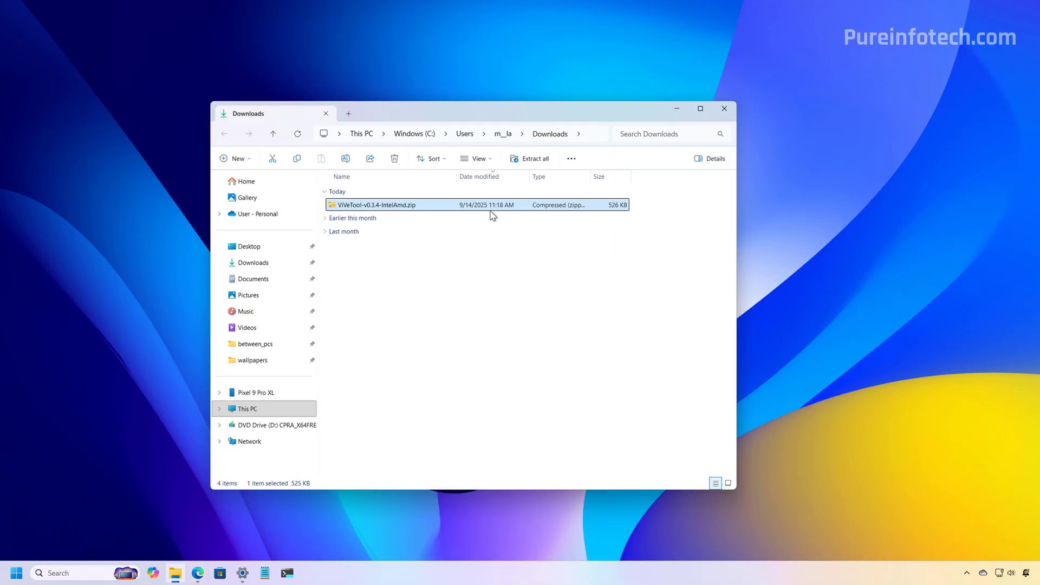
pyautogui.click(540, 163)
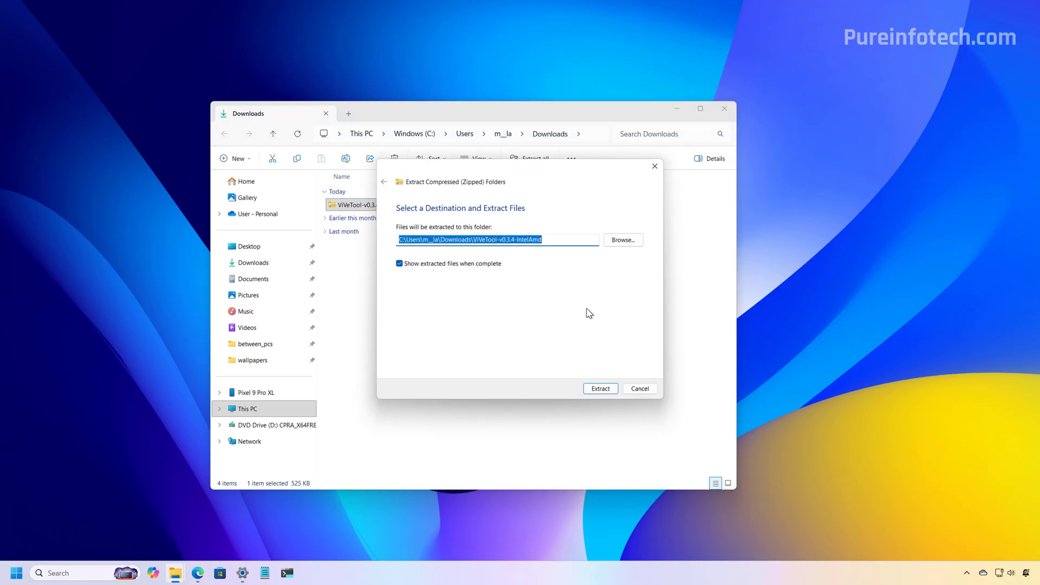
pyautogui.click(601, 389)
# Copy the extracted ViVeTool-v0.3.4-IntelAmd folder's full path from the address bar
pyautogui.click(553, 150)
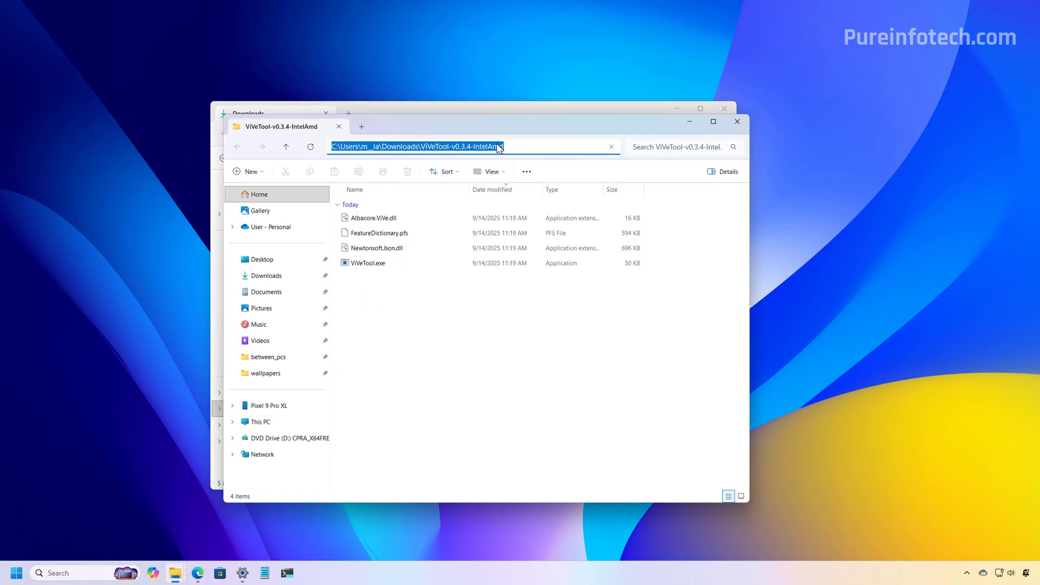
pyautogui.rightClick(449, 150)
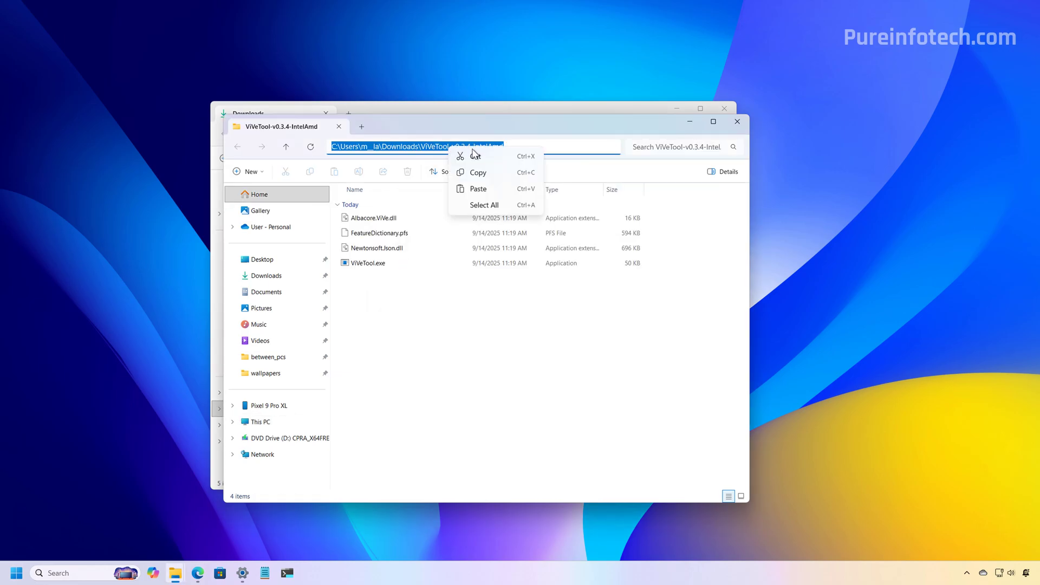
pyautogui.click(490, 174)
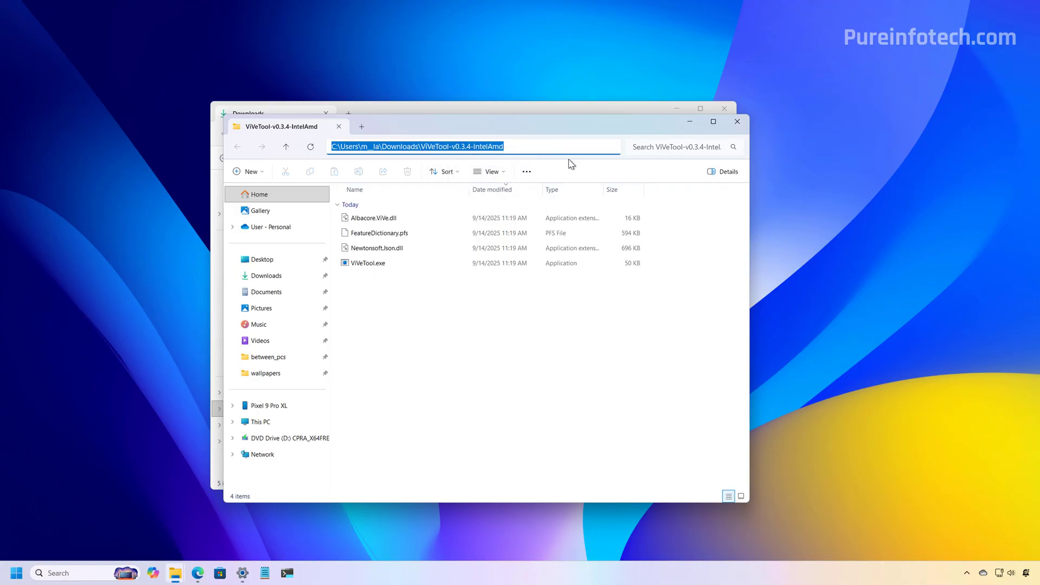
# Search the Start menu for 'ter' to find Terminal and run it as administrator
pyautogui.press('super+d')
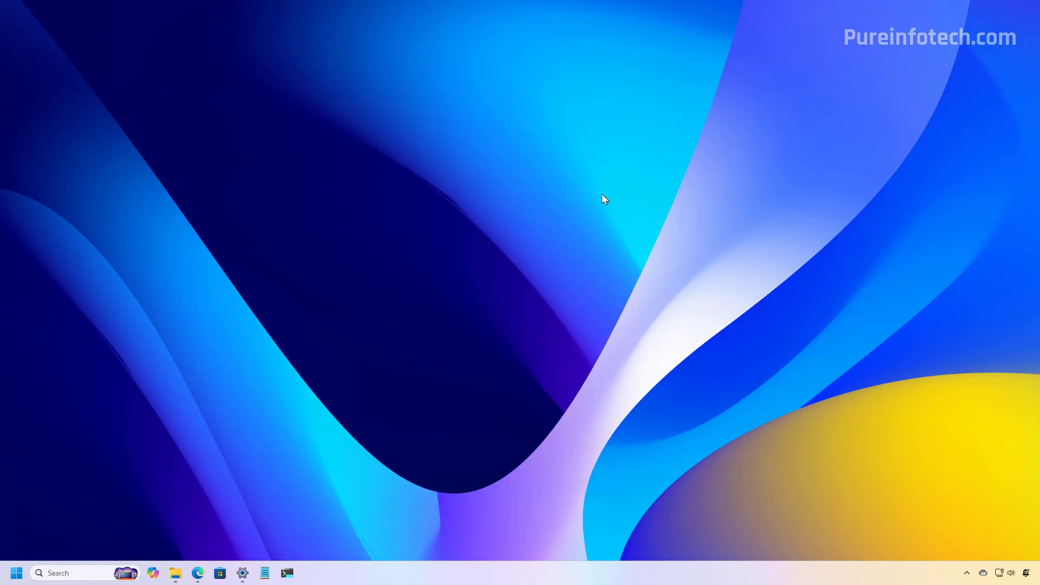
pyautogui.press('super')
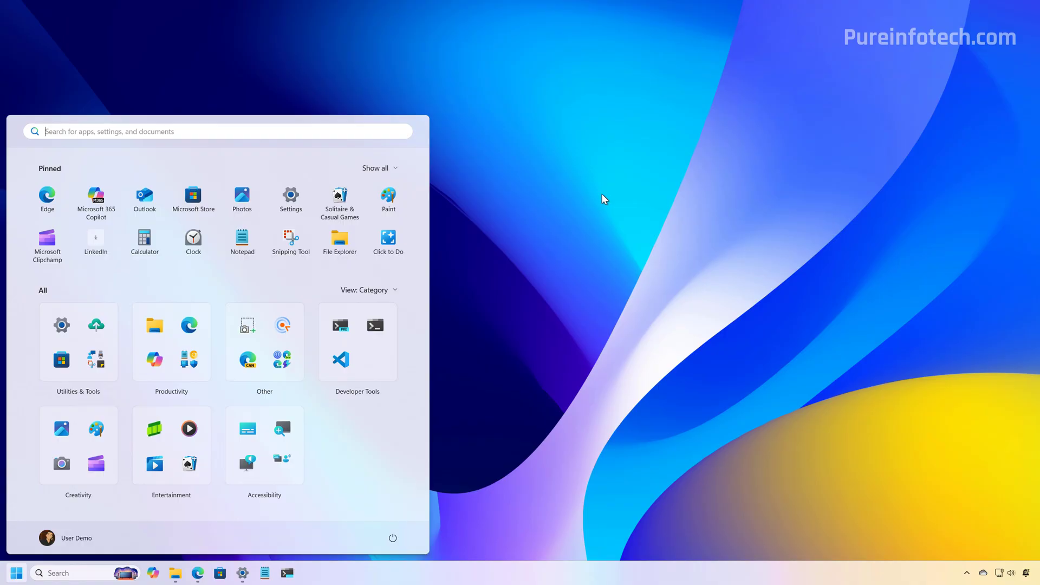
pyautogui.write('ter')
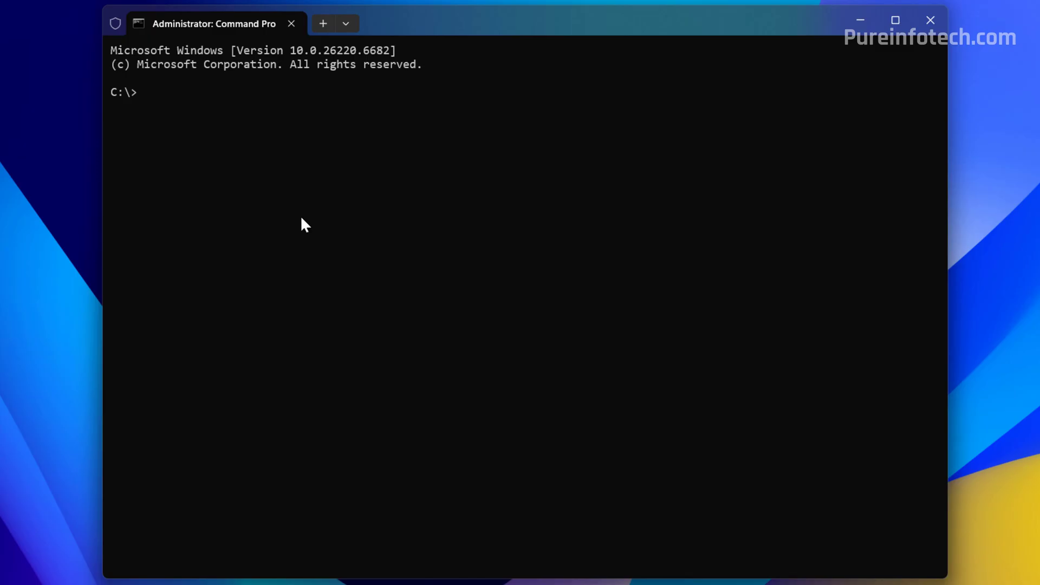
# Change into the pasted ViVeTool folder path, then run 'vivetool /enable /id:56328729,48433719'
pyautogui.write('cd ""')
pyautogui.press('Left')
pyautogui.hotkey('ctrl', 'v')
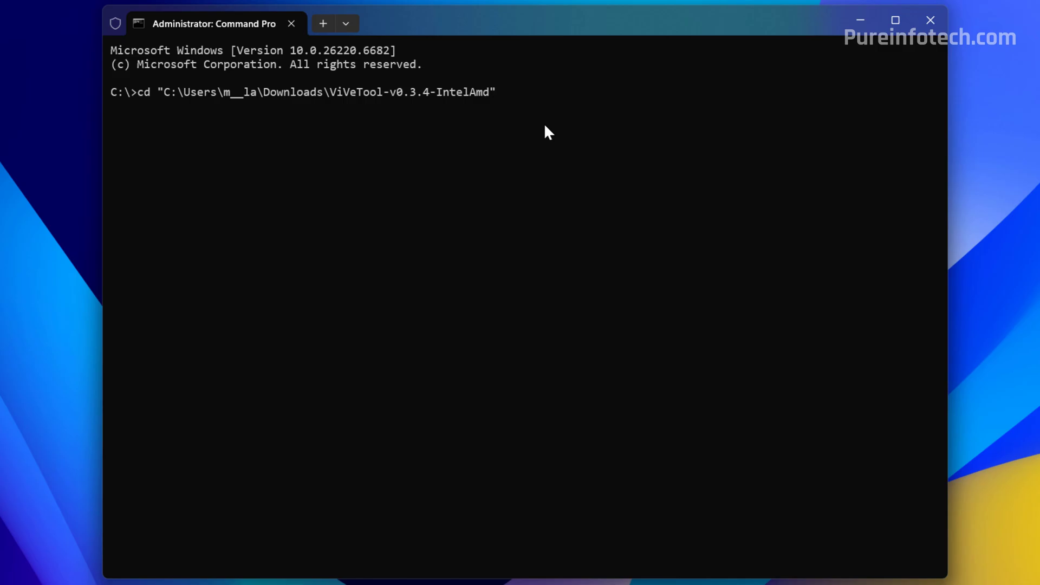
pyautogui.press('Return')
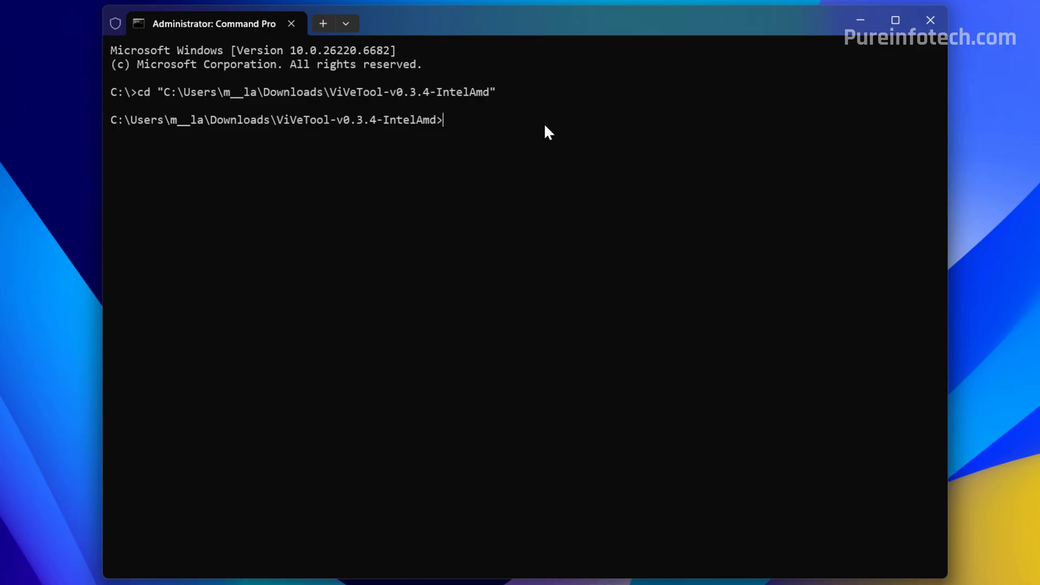
pyautogui.hotkey('ctrl', 'v')
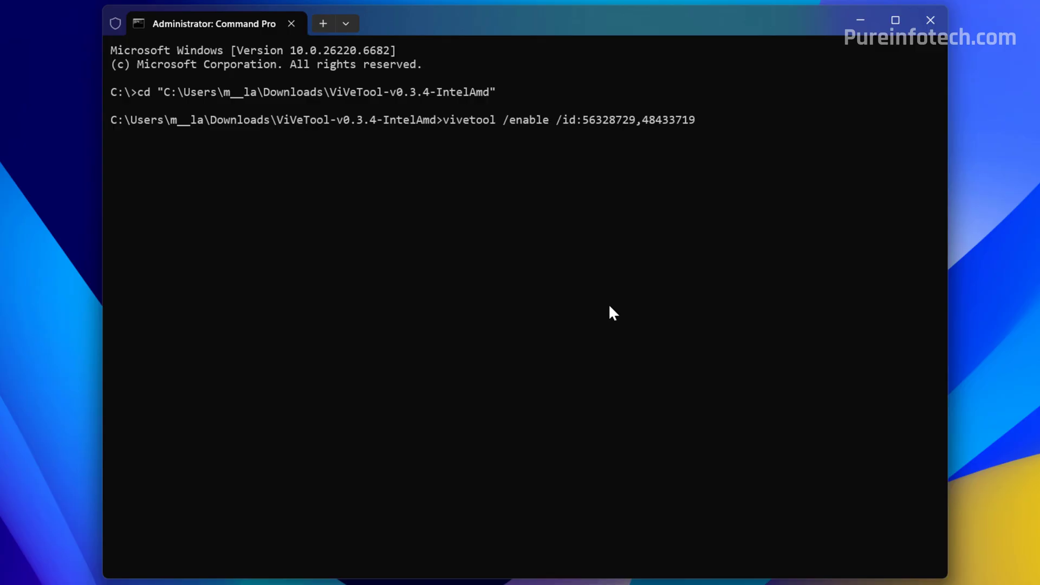
pyautogui.press('Return')
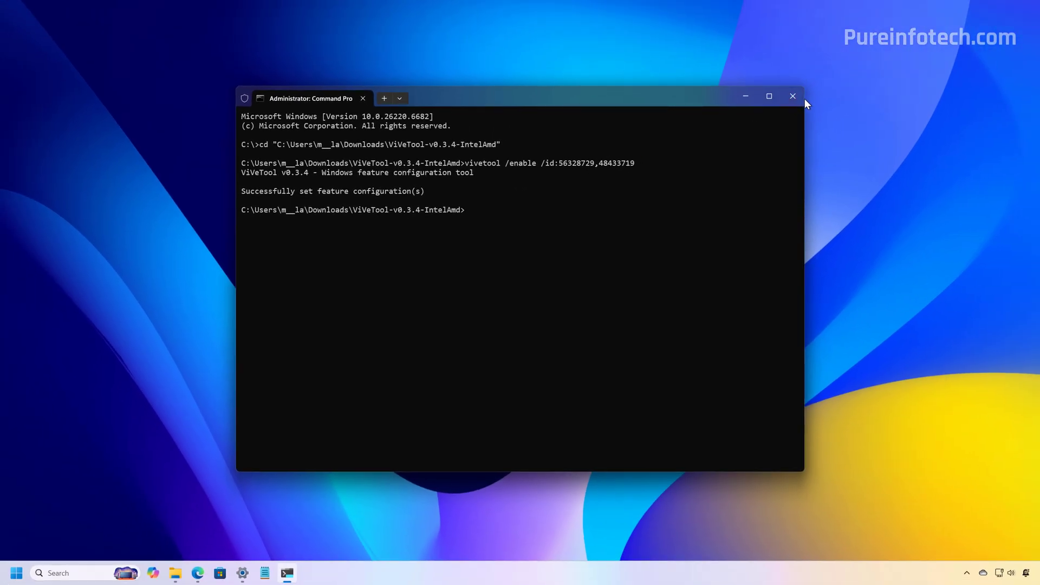
# Close the Command Prompt and restart the PC from the Start menu's power options
pyautogui.click(801, 99)
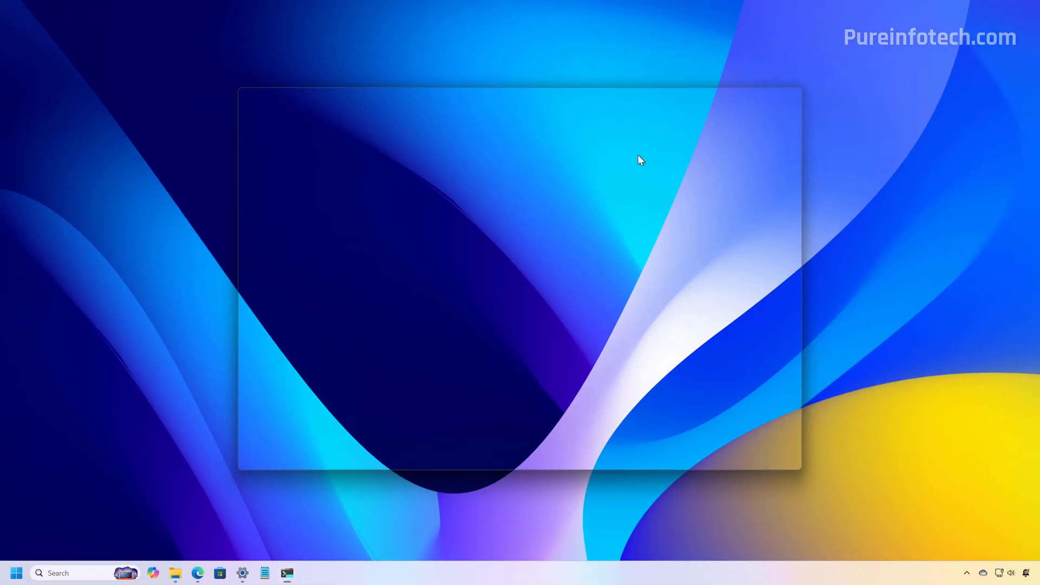
pyautogui.click(16, 573)
pyautogui.click(391, 537)
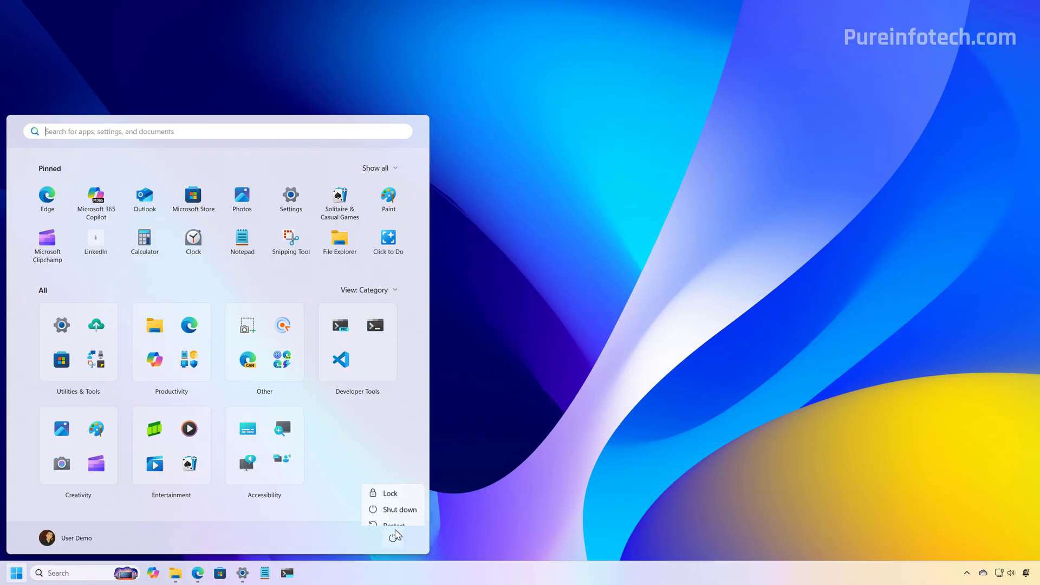
pyautogui.click(395, 519)
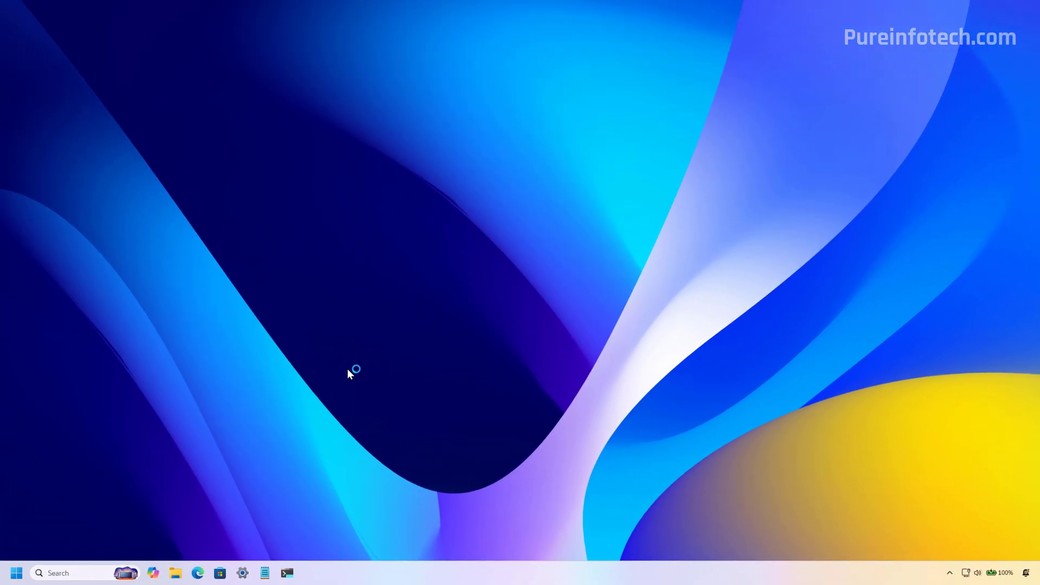
# Toggle Battery percentage off and back on under System > Power & battery
pyautogui.click(242, 572)
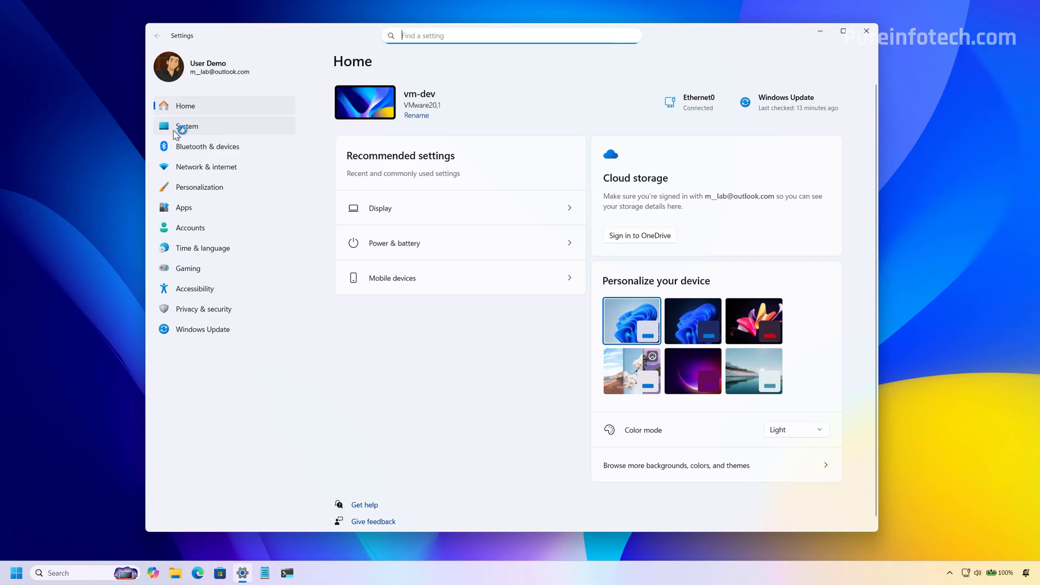
pyautogui.click(186, 127)
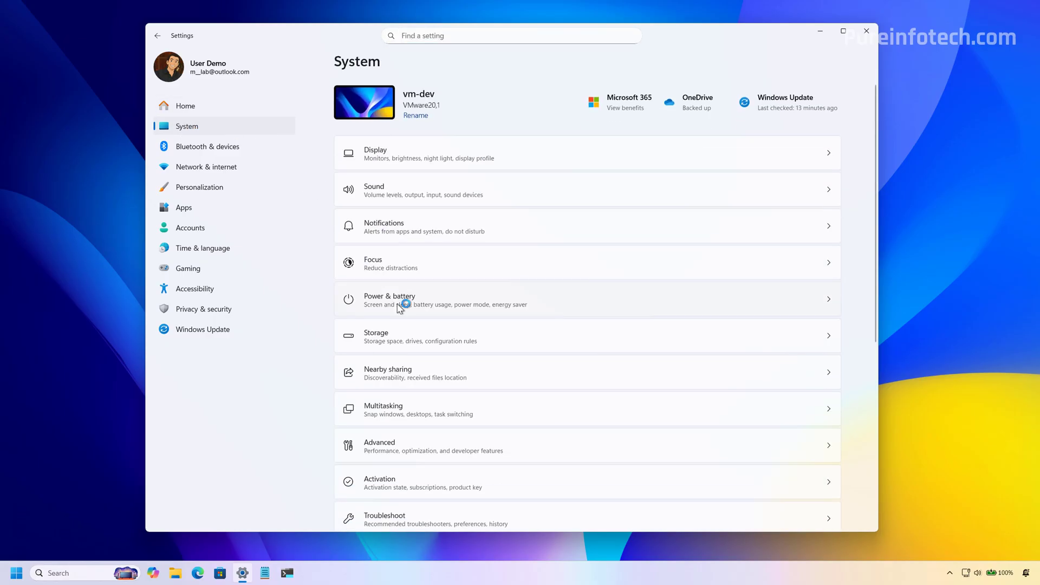
pyautogui.click(400, 306)
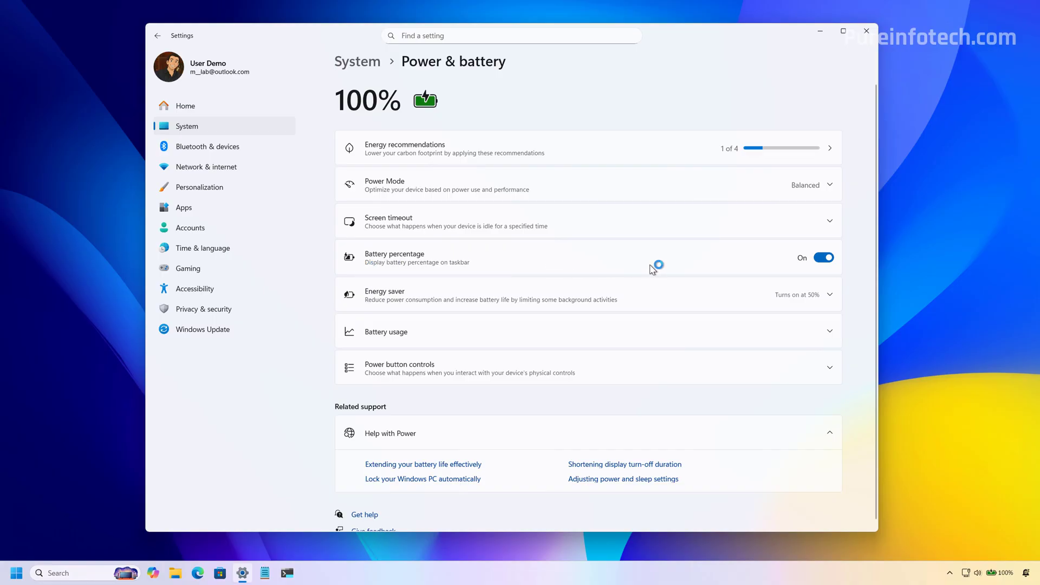
pyautogui.click(825, 259)
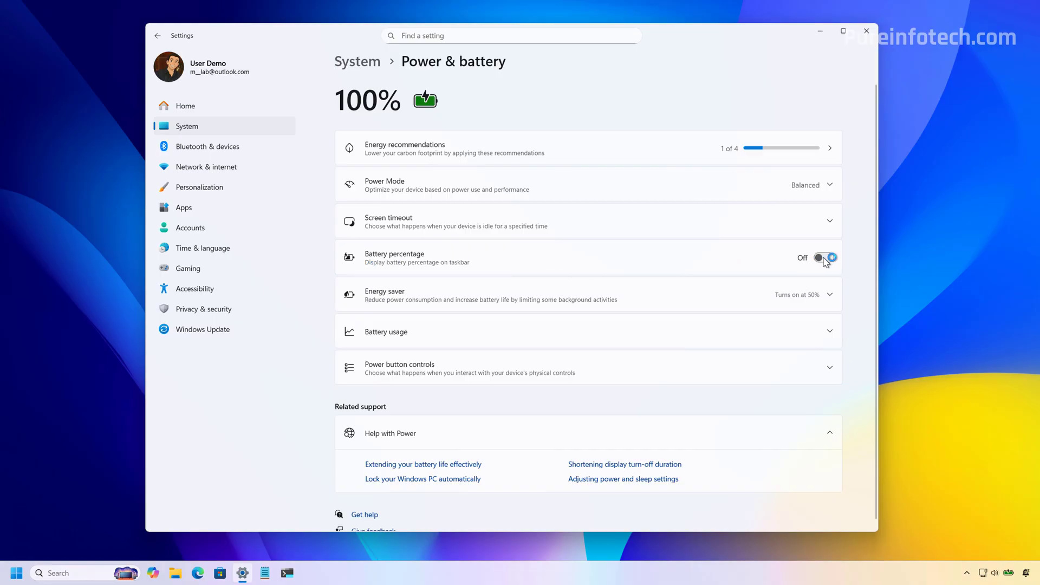
pyautogui.click(825, 258)
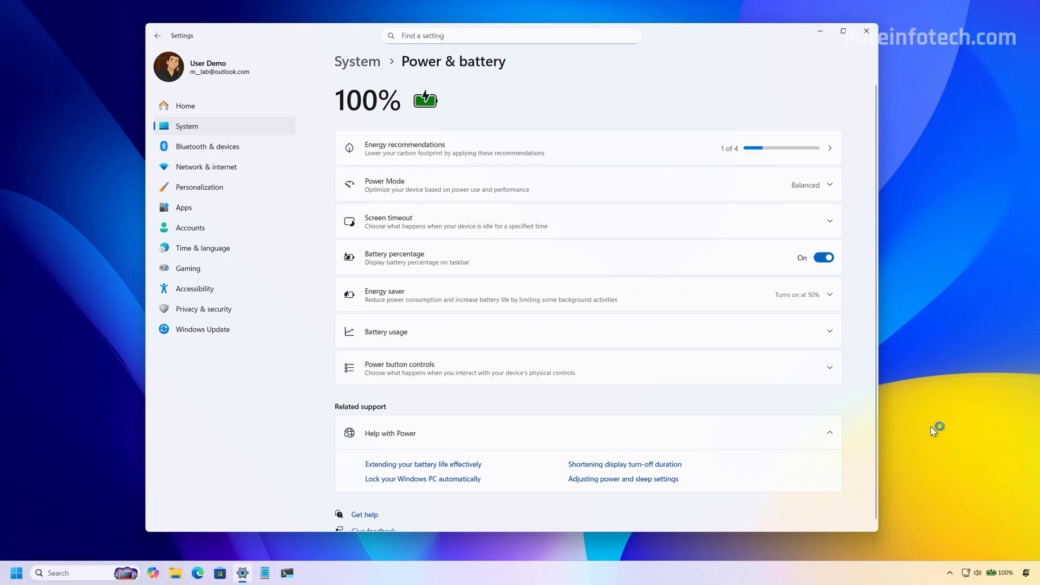